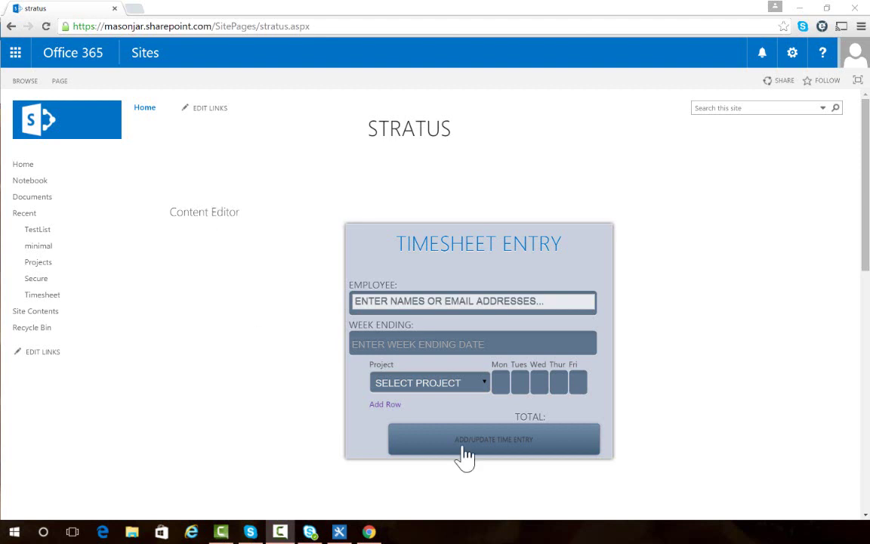
- Choose the employee from the suggestions and set the week ending date to 11/12/2015
left_click(470, 301)
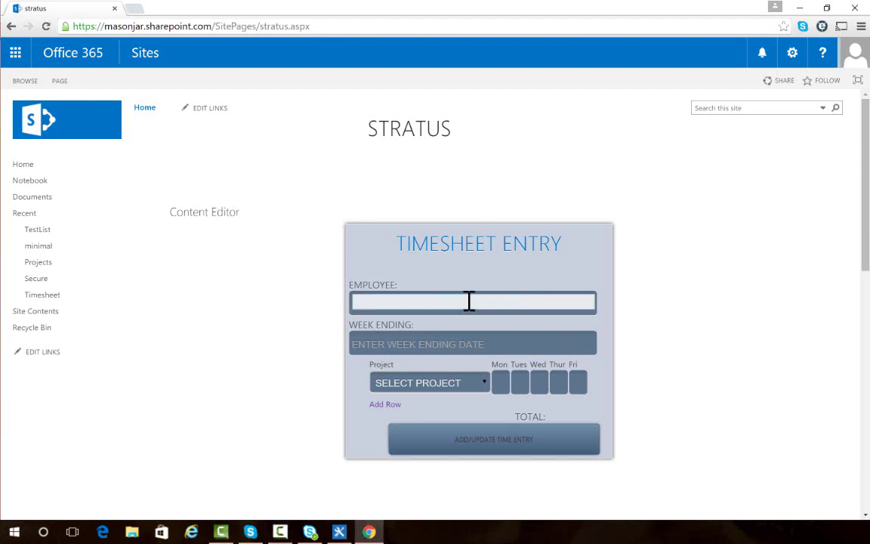
type("mark")
left_click(425, 333)
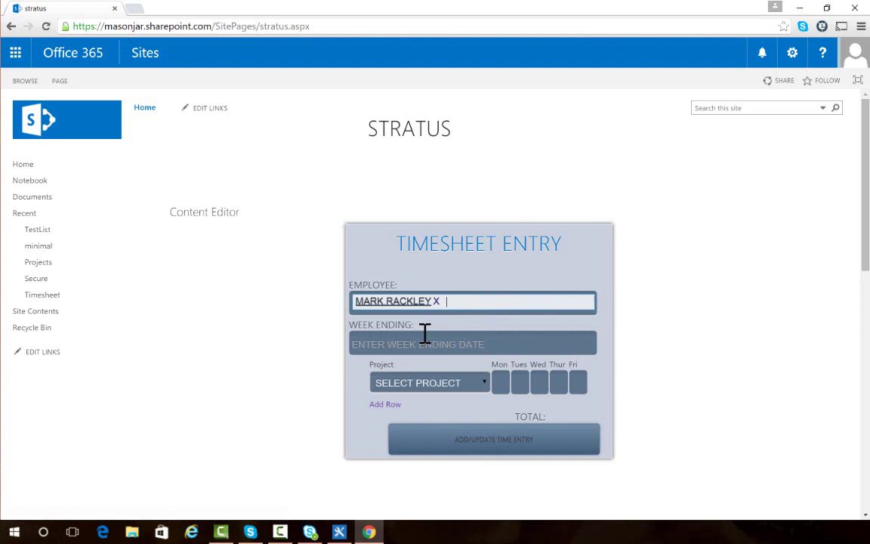
left_click(391, 349)
left_click(440, 420)
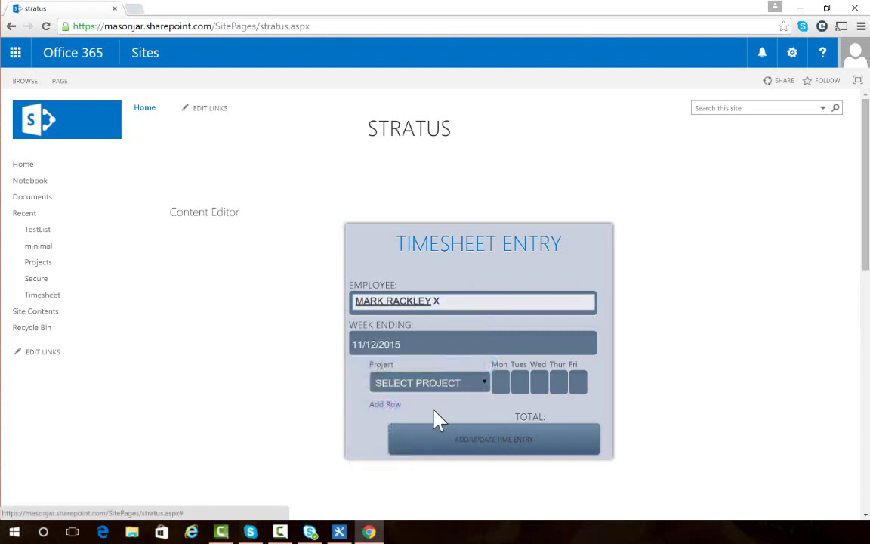
- Put PROJECT B in the first row with 3 hours Monday and 5 hours Wednesday
left_click(435, 385)
left_click(437, 427)
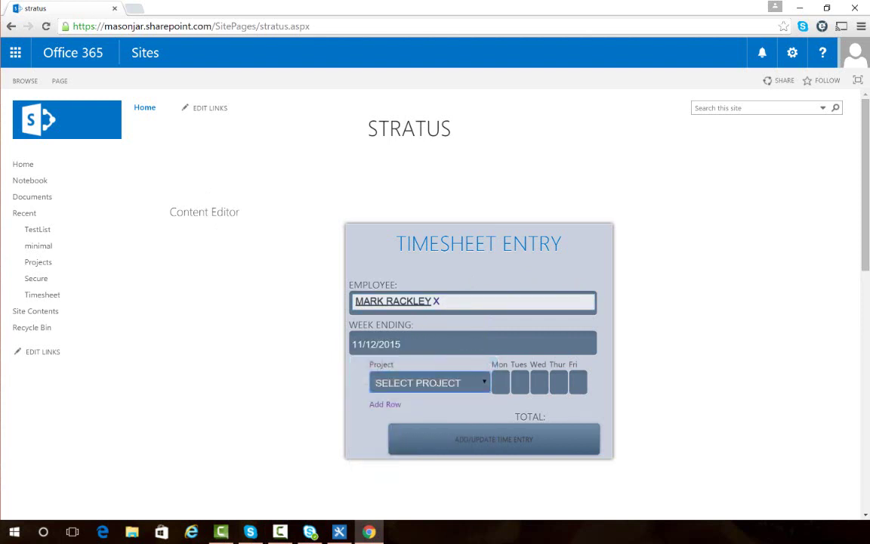
left_click(503, 384)
type("3")
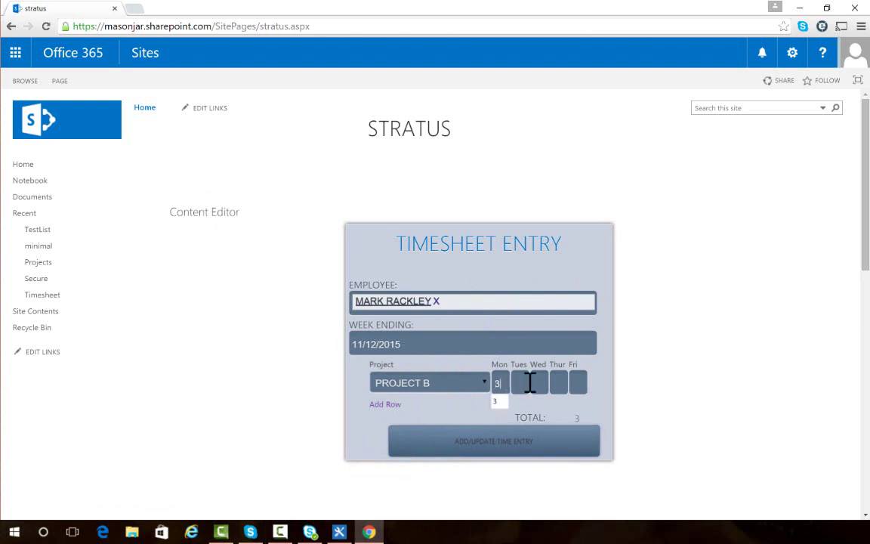
key("Tab")
key("Tab")
type("5")
- Add a second row for PROJECT A with 1 hour Tuesday and save the time entry
left_click(383, 405)
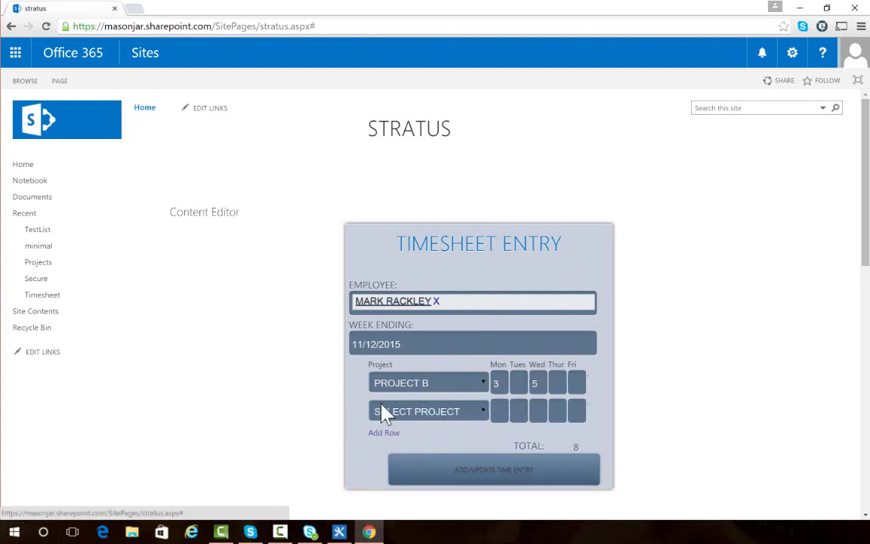
left_click(412, 411)
left_click(410, 440)
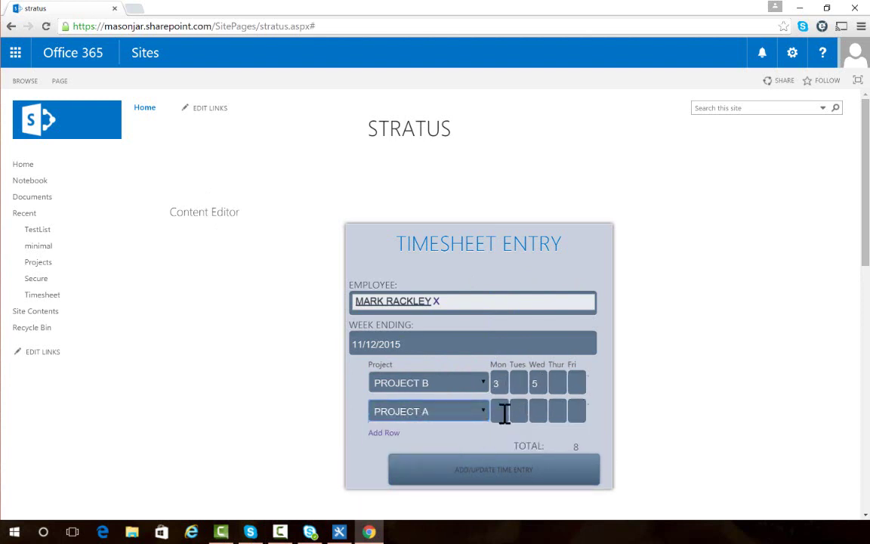
left_click(515, 412)
type("1")
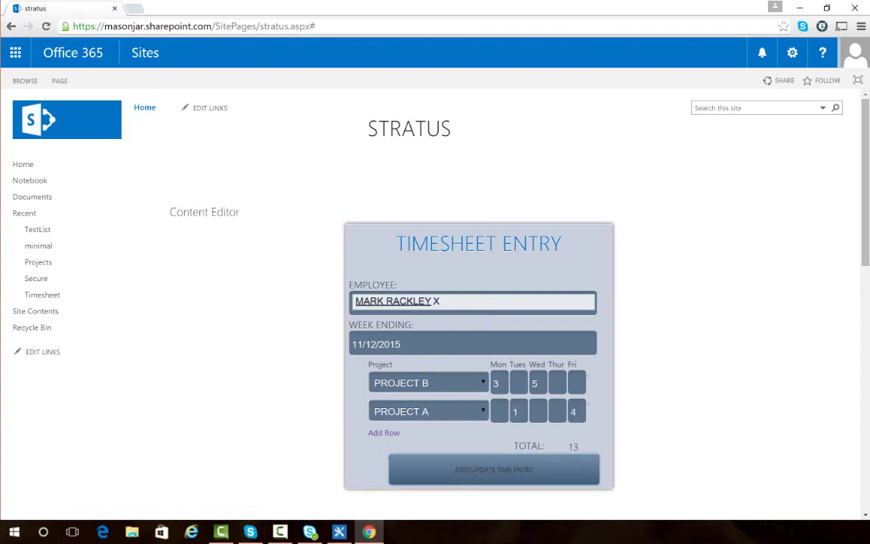
left_click(494, 469)
left_click(510, 105)
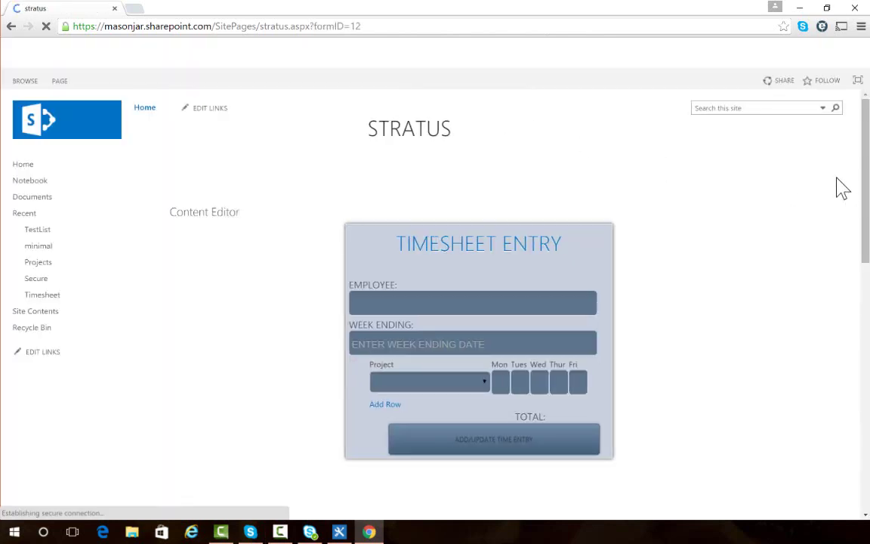
- Open the 11/12/2015 timesheet entry with Edit Item from its row menu
left_click_drag(865, 189, 866, 438)
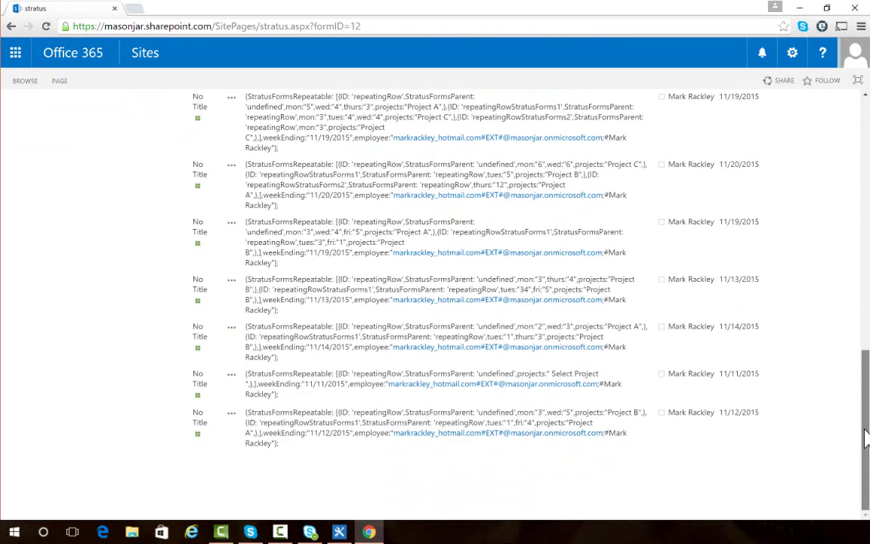
left_click(232, 424)
left_click(231, 413)
left_click(254, 426)
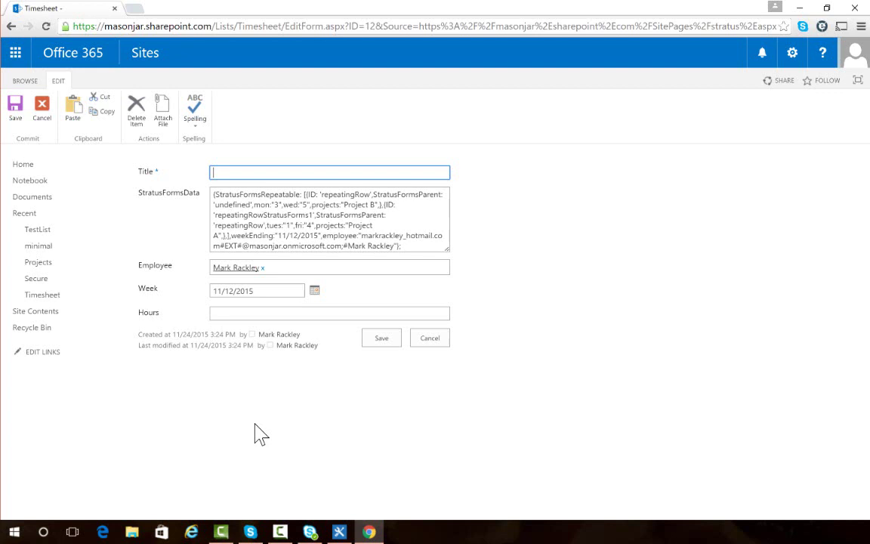
- From the Timesheet list's LIST ribbon, open Form Web Parts > Default Edit Form
left_click(47, 295)
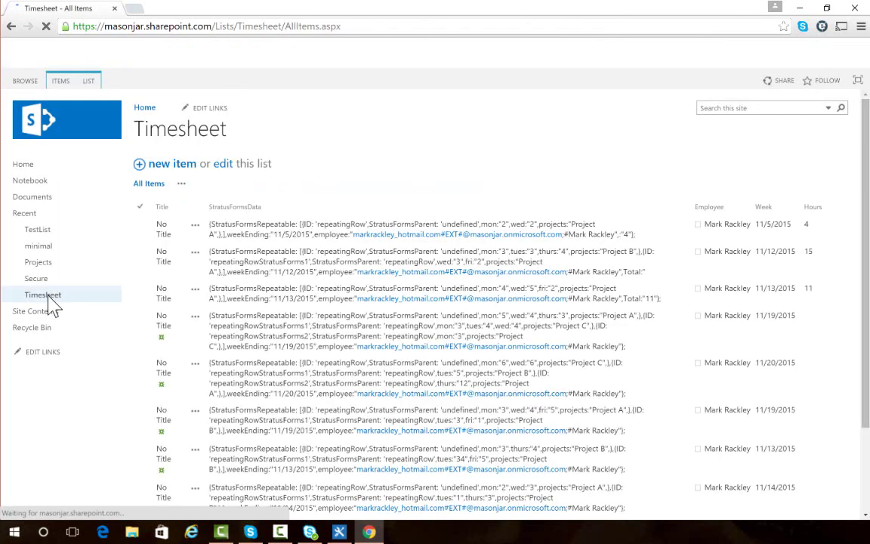
left_click(90, 83)
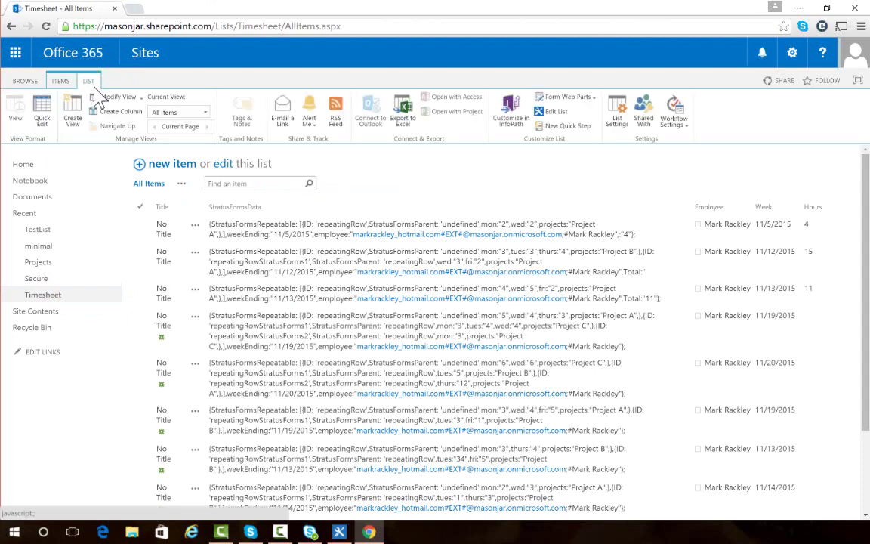
left_click(567, 97)
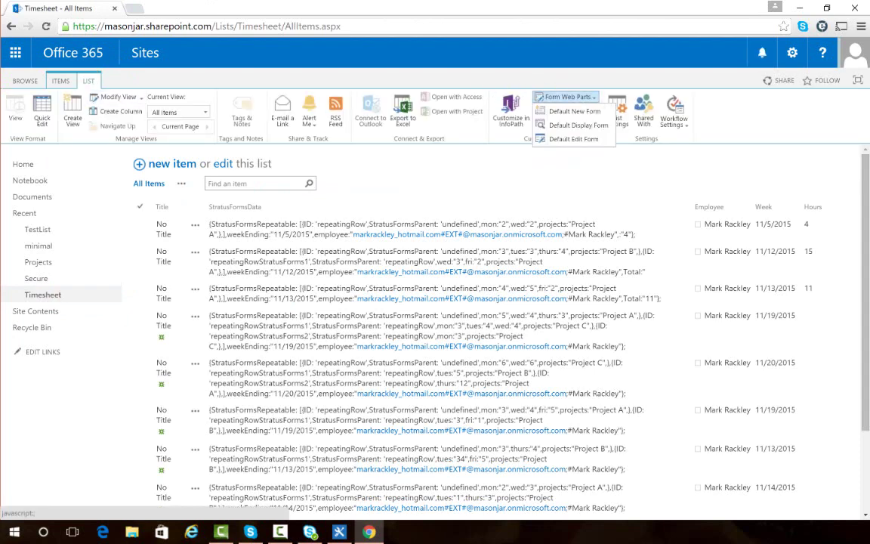
left_click(571, 140)
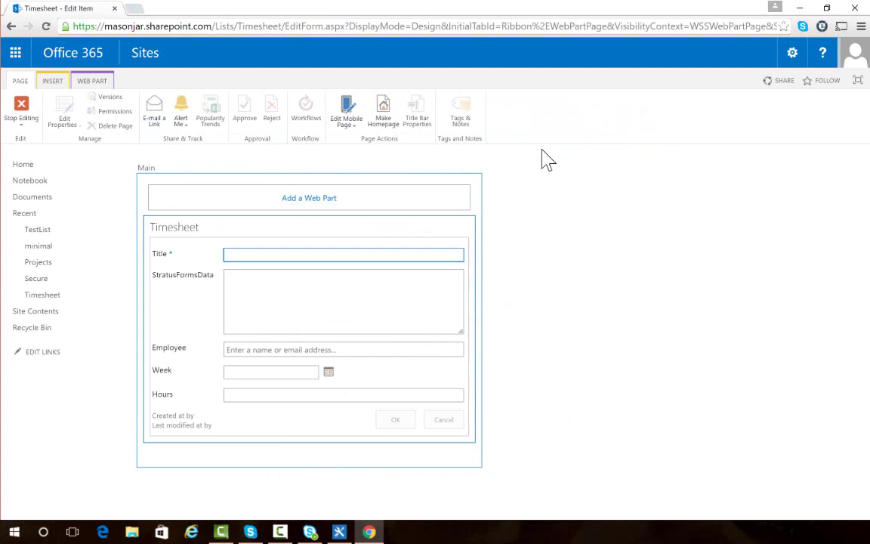
- Mark the Timesheet web part as Hidden under Layout and apply the change
left_click(449, 226)
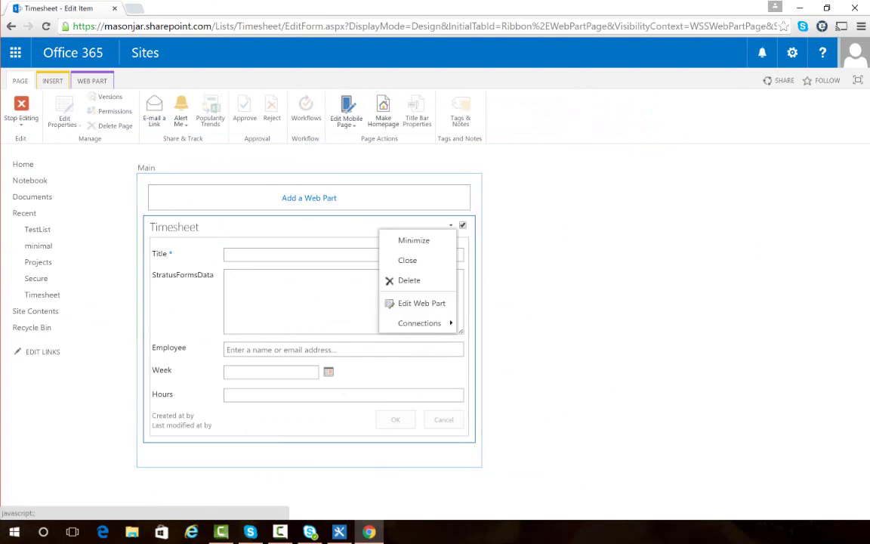
left_click(421, 303)
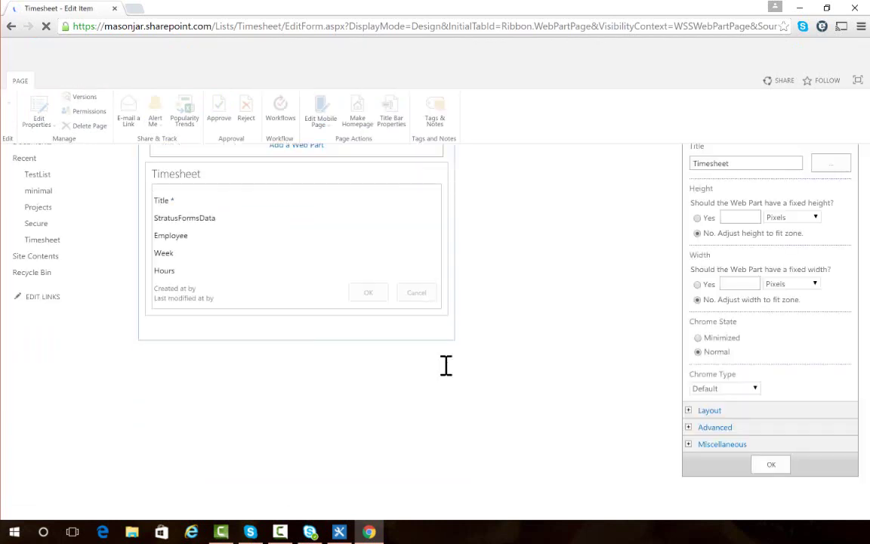
left_click(689, 466)
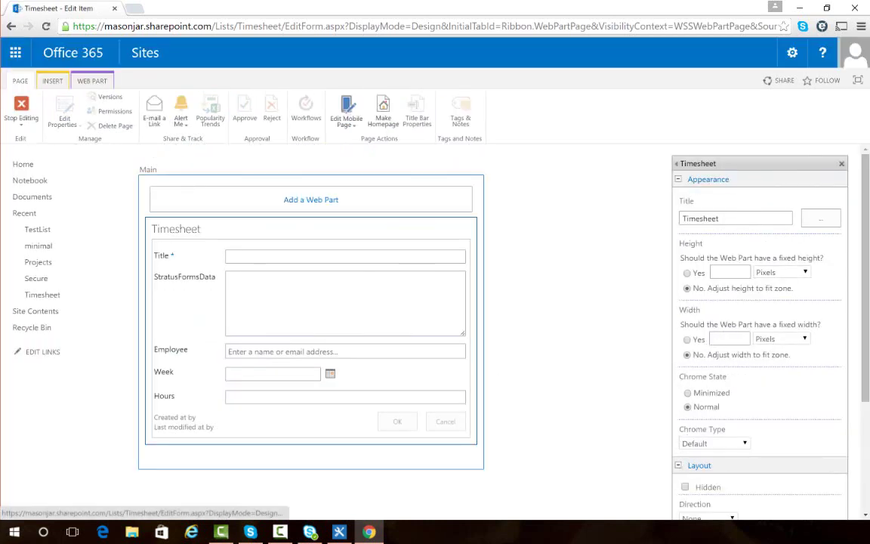
scroll(589, 412, "down", 2)
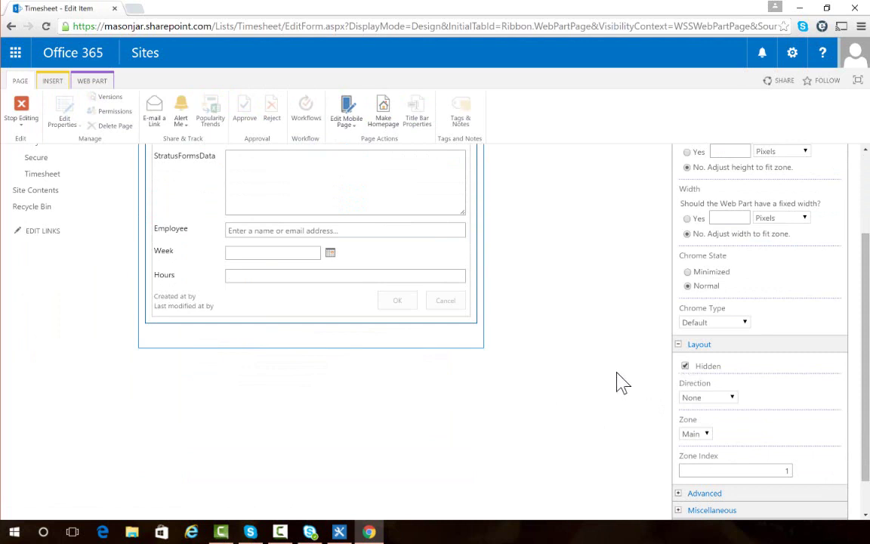
scroll(612, 387, "down", 1)
left_click(811, 487)
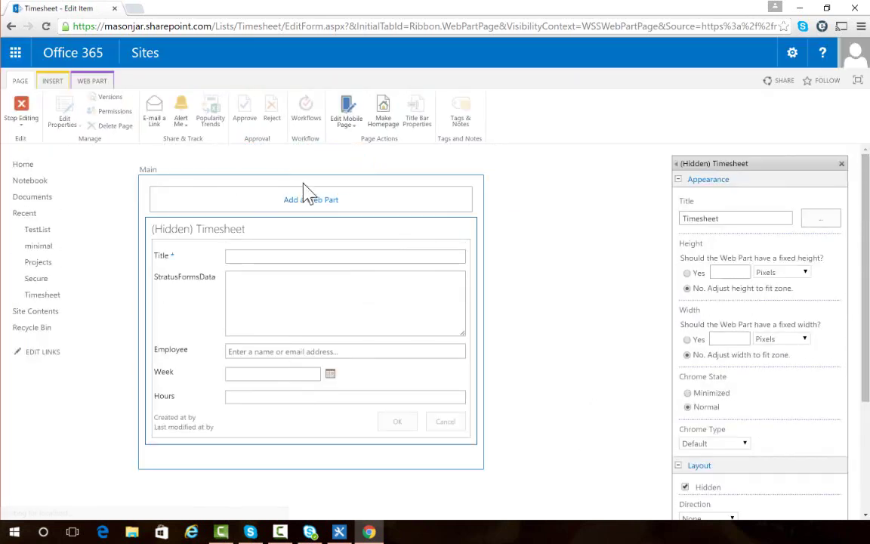
- Add a Content Editor web part from the Media and Content category to the page
left_click(310, 201)
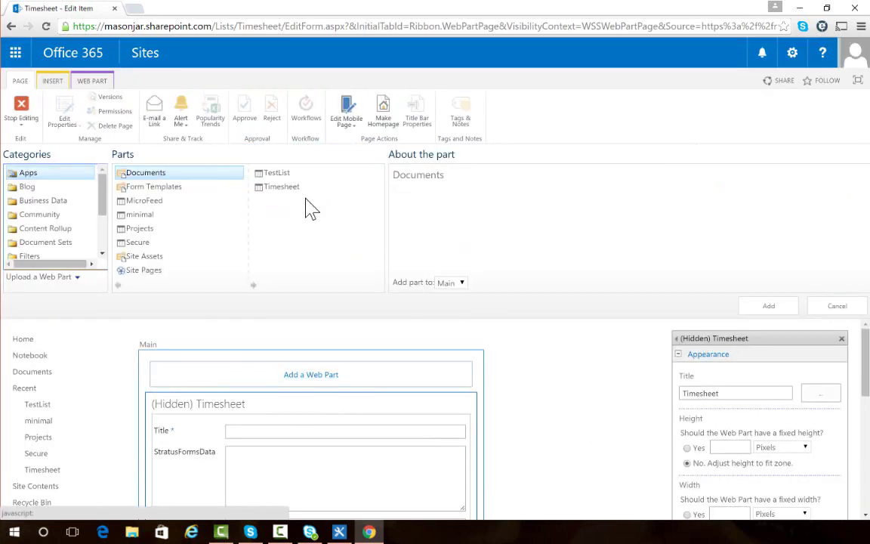
scroll(91, 218, "down", 3)
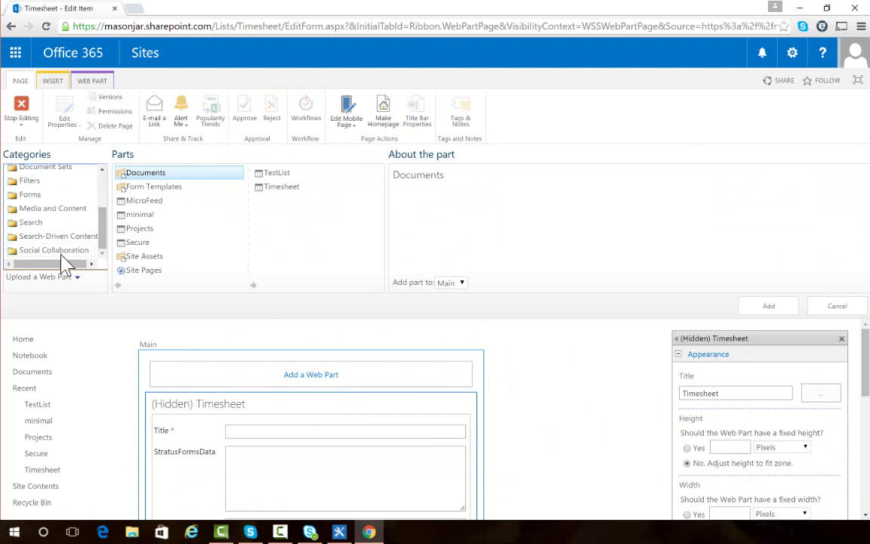
left_click(45, 205)
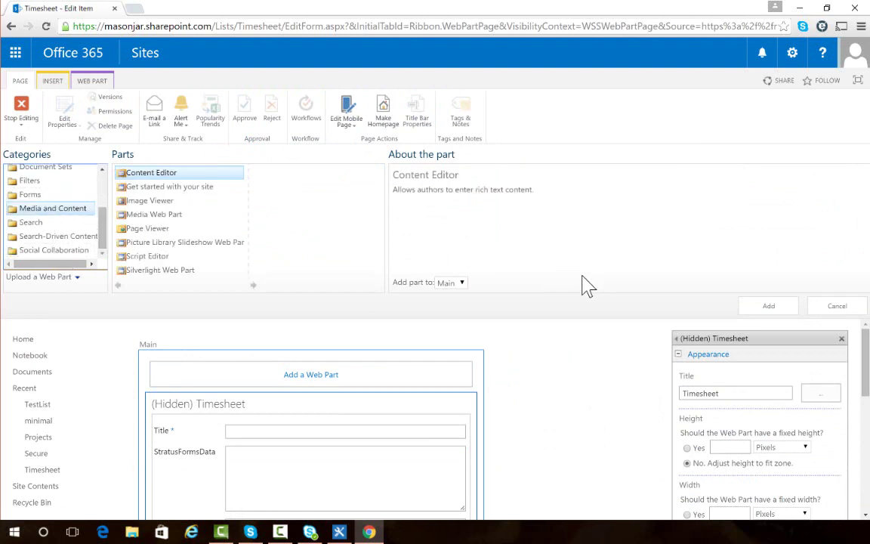
left_click(769, 305)
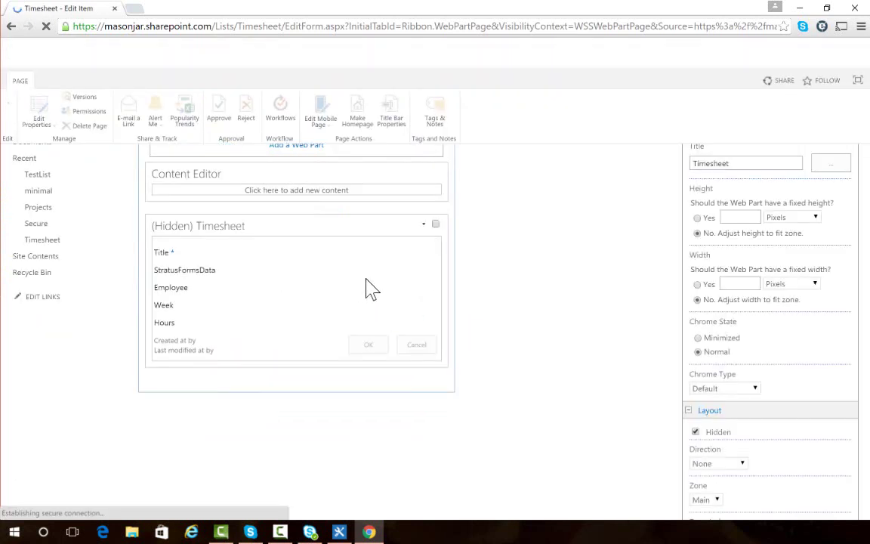
- Set the Content Editor's Content Link to ../../SiteAssets/timesheet/timesheet.html and apply
left_click(424, 226)
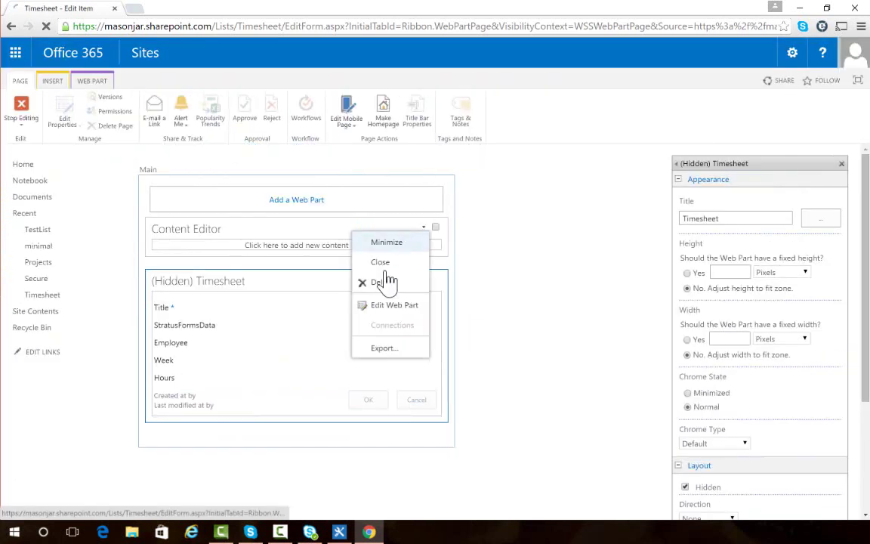
left_click(396, 306)
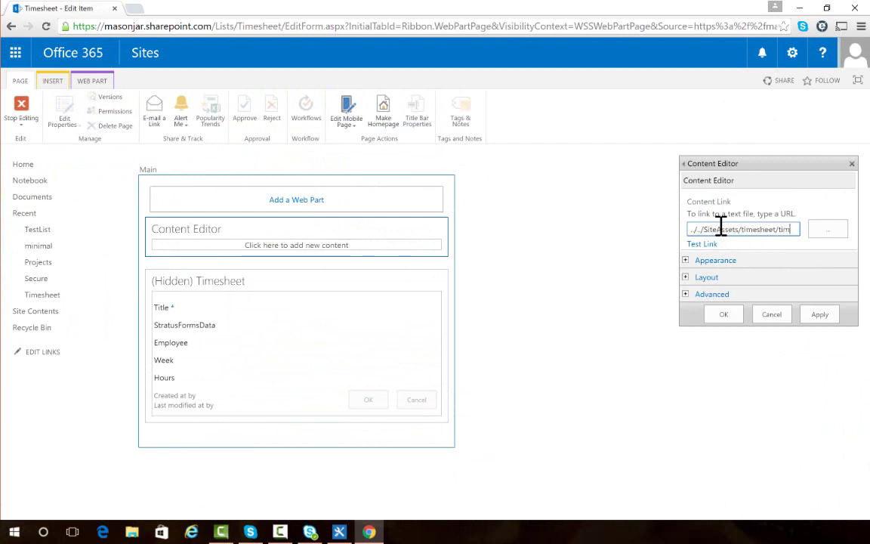
type("esheet.html")
left_click(822, 316)
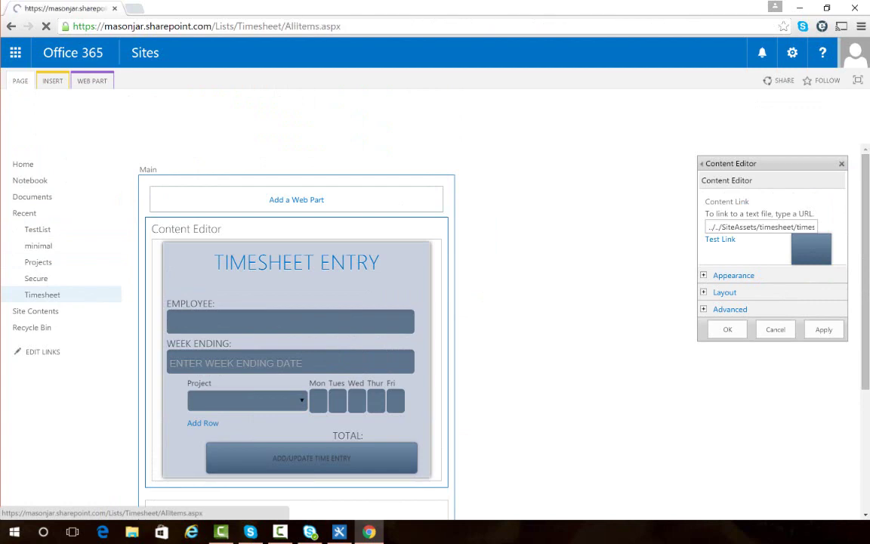
- Open the last Timesheet item, week 11/12/2015, with Edit Item from its context menu
scroll(302, 367, "down", 3)
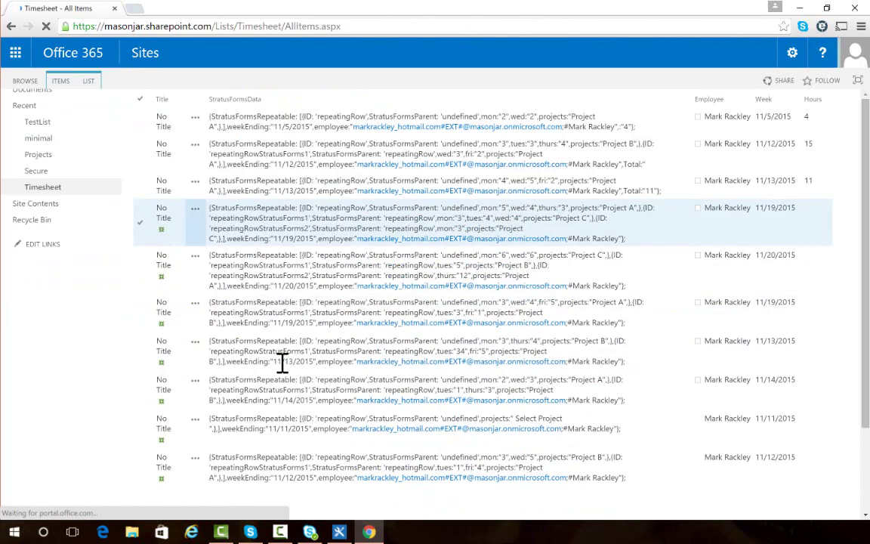
left_click(184, 476)
right_click(184, 476)
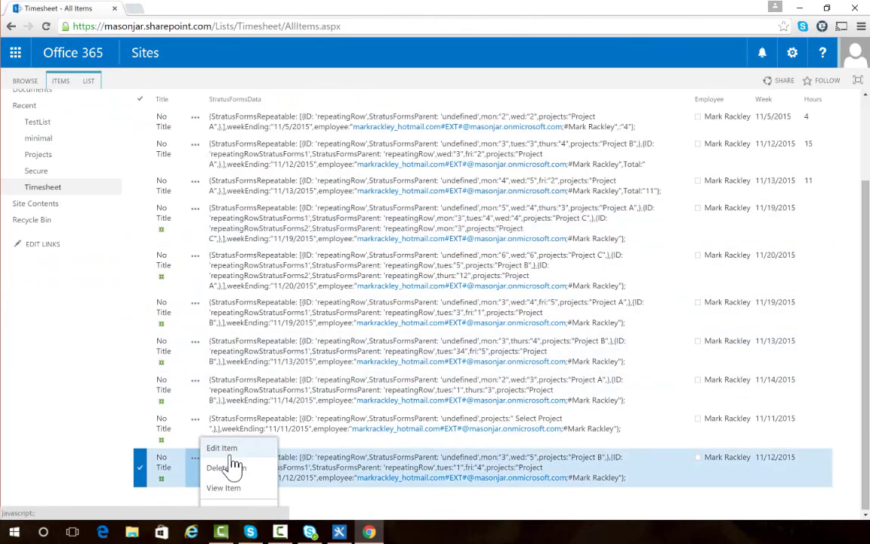
left_click(219, 483)
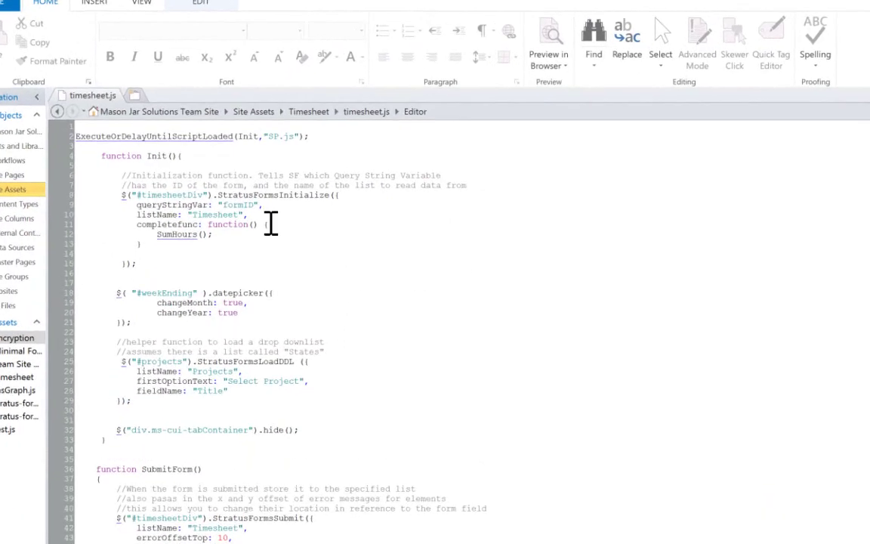
- Replace formID with ID in queryStringVar, the save alert and the redirect, then save timesheet.js
double_click(223, 201)
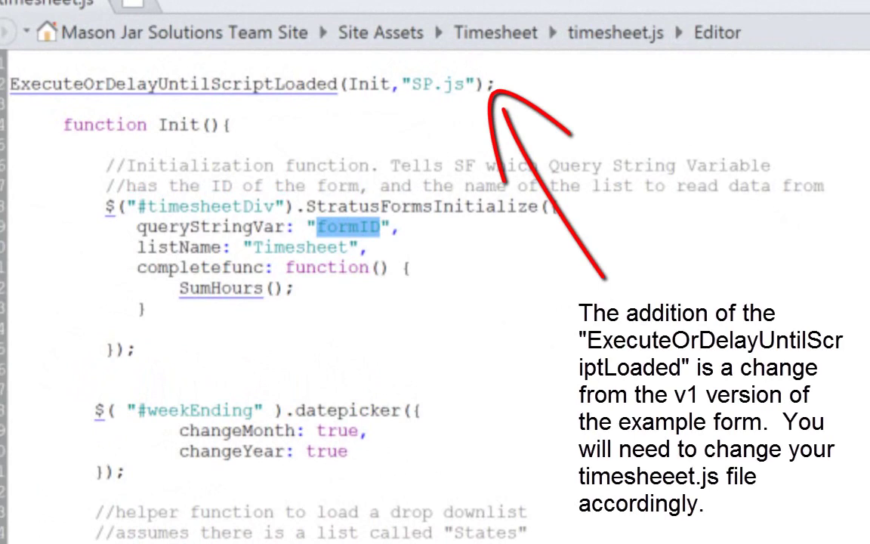
type("ID")
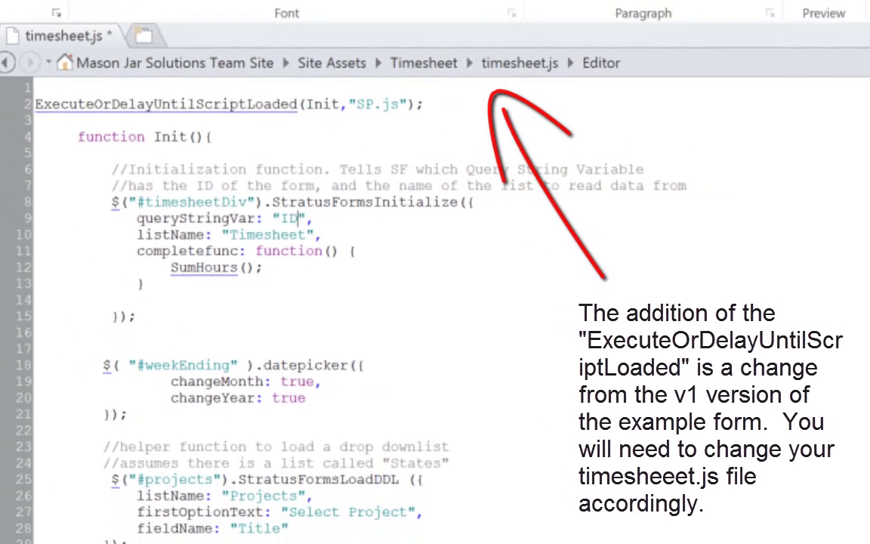
scroll(454, 303, "down", 3)
double_click(286, 430)
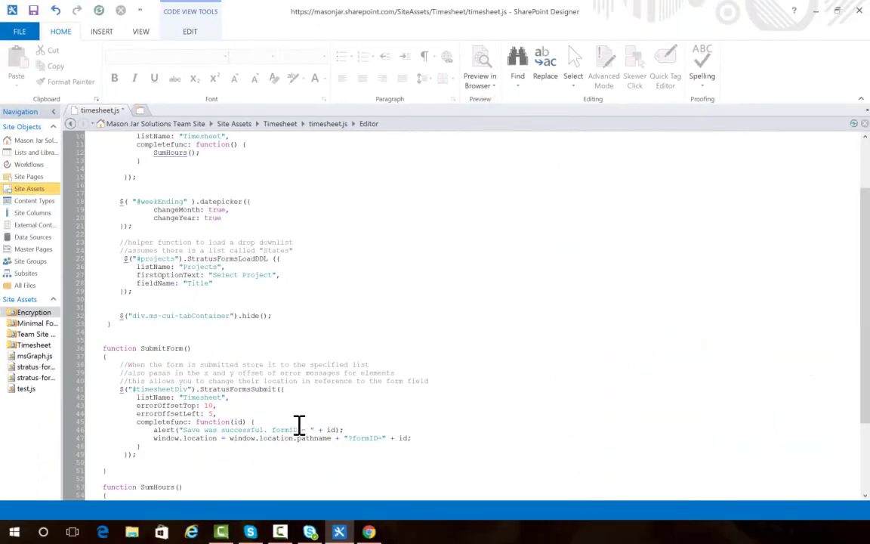
type("ID")
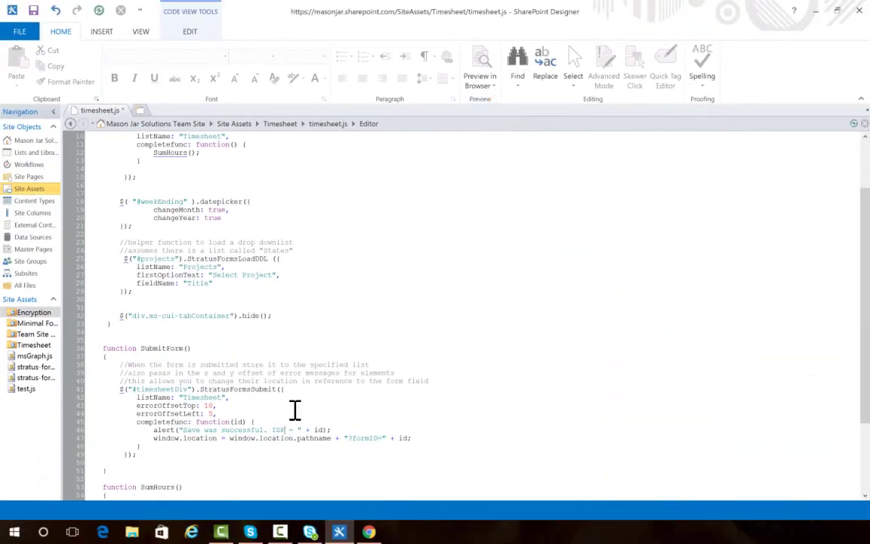
key("End")
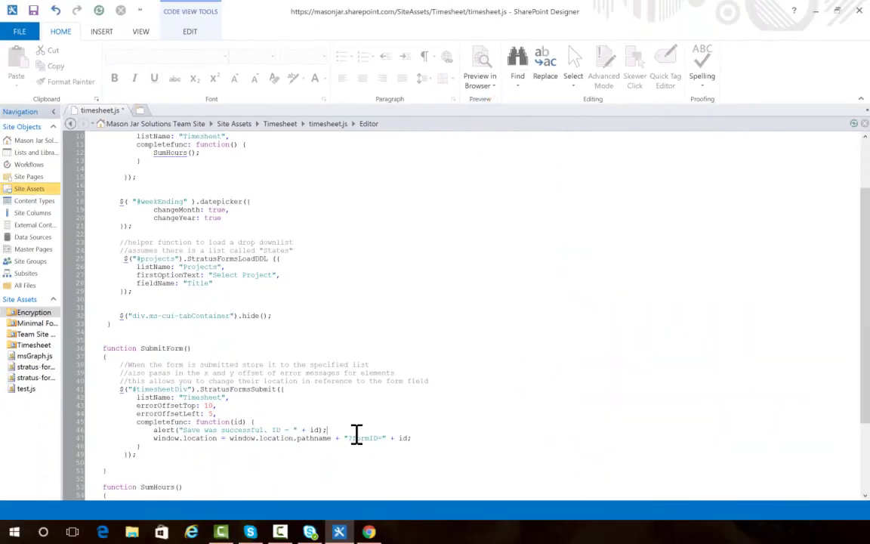
type("ID")
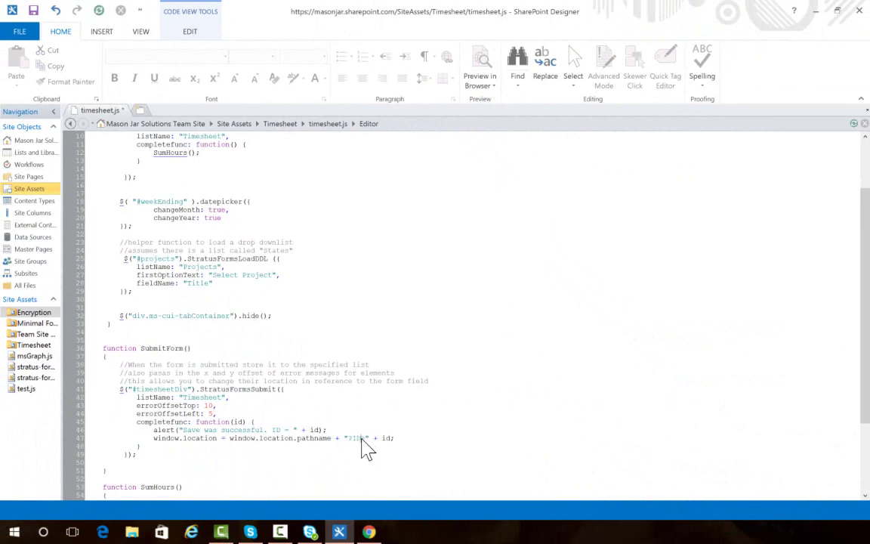
scroll(608, 352, "up", 2)
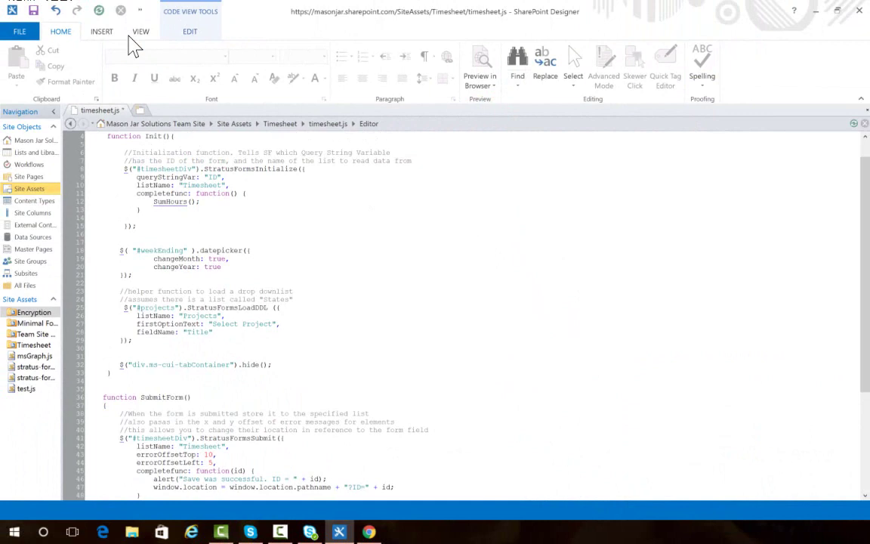
left_click(33, 10)
- Reload the browser's edit form to load the 11/12/2015 entry, then go back to the Timesheet list
key("alt+Tab")
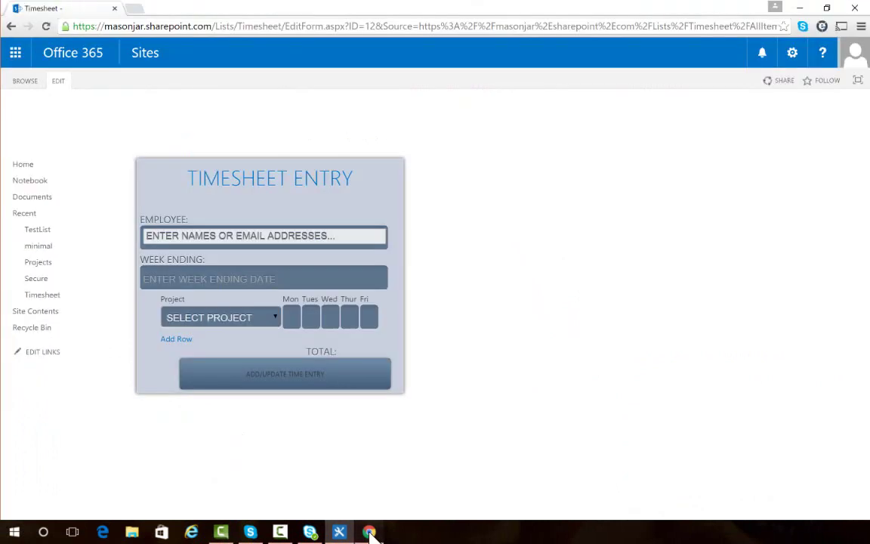
right_click(514, 227)
left_click(589, 262)
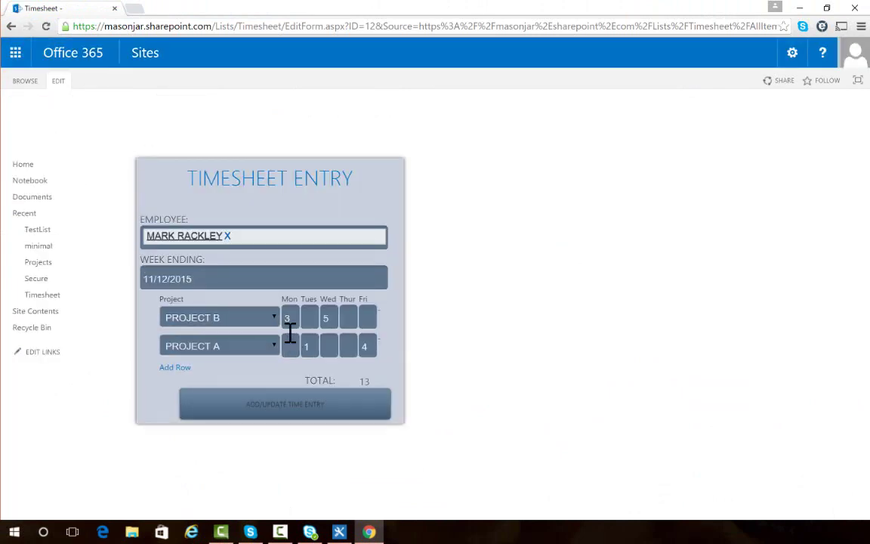
left_click(44, 295)
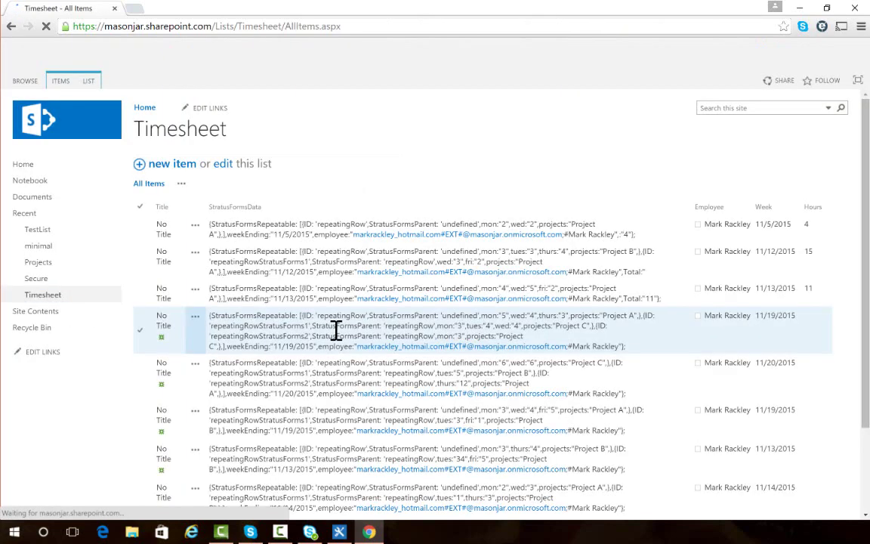
- Open the 11/11/2015 timesheet item with Edit Item
scroll(336, 330, "down", 3)
left_click(198, 429)
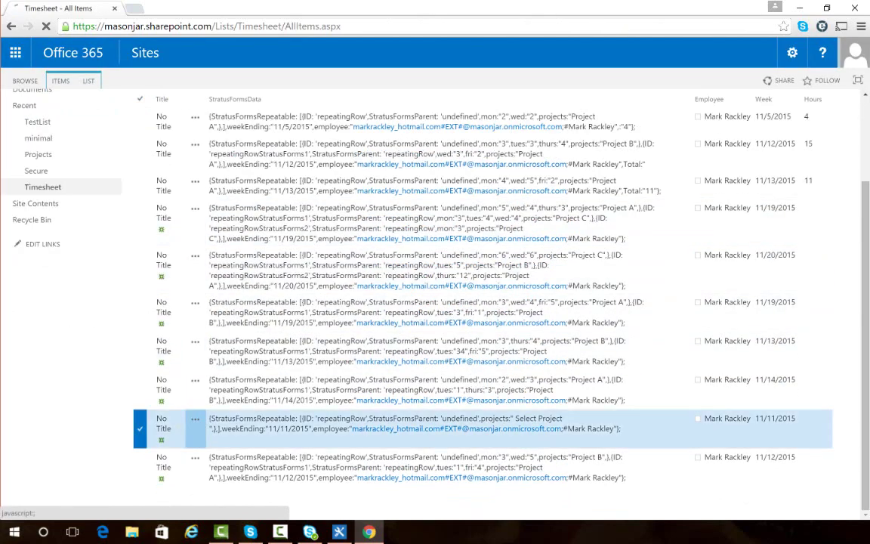
left_click(195, 419)
left_click(226, 425)
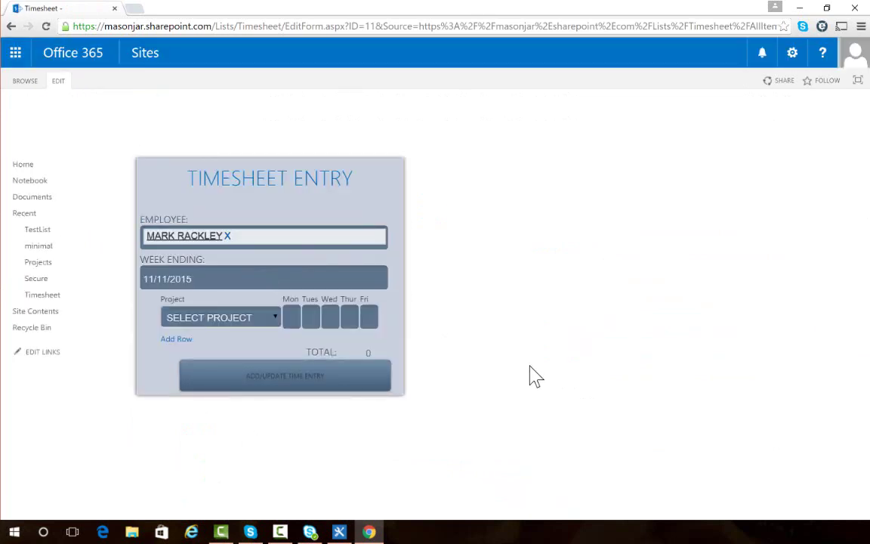
- Choose PROJECT A with 1 hour Monday and 1 hour Thursday, and save the entry
left_click(226, 318)
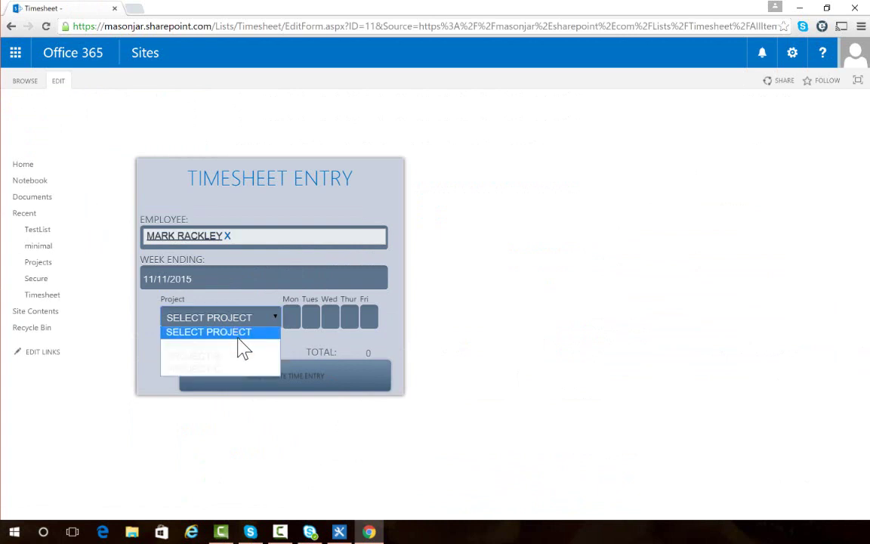
left_click(237, 333)
left_click(291, 316)
type("1")
key("Tab")
key("Tab")
key("Tab")
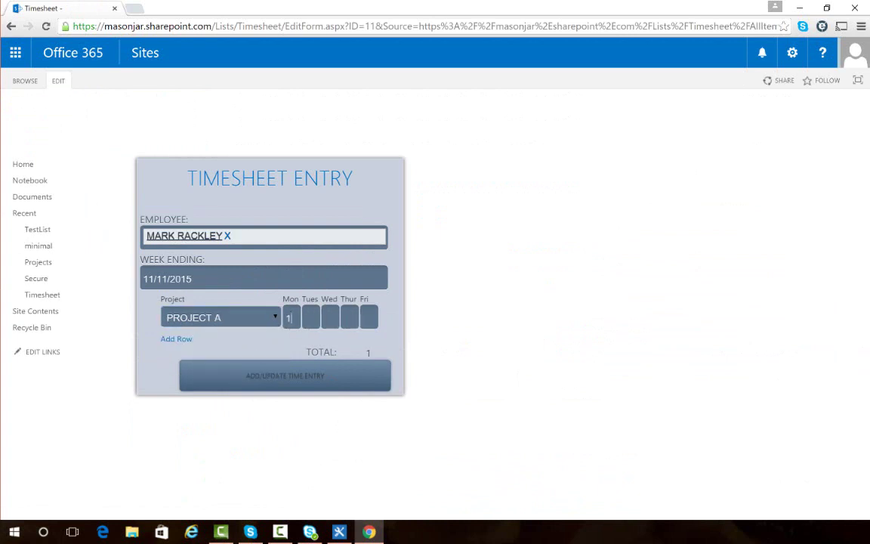
type("1")
left_click(255, 383)
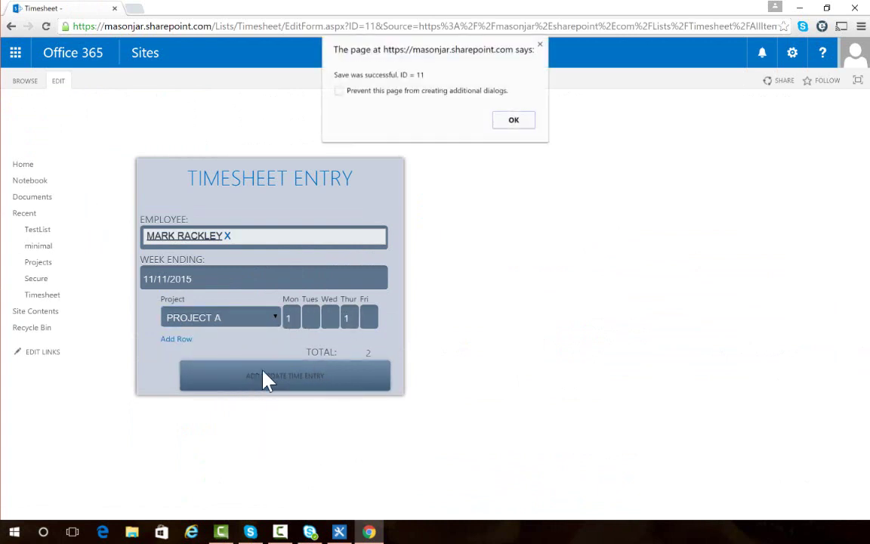
left_click(513, 120)
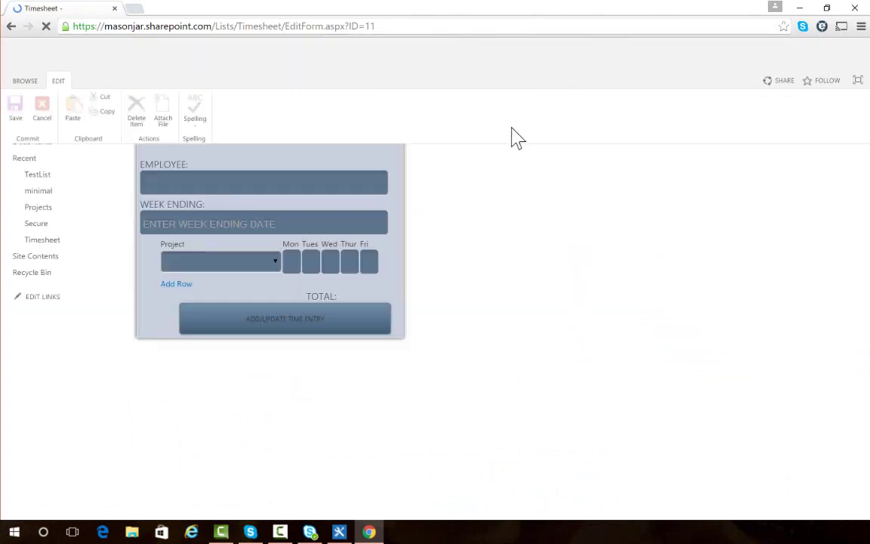